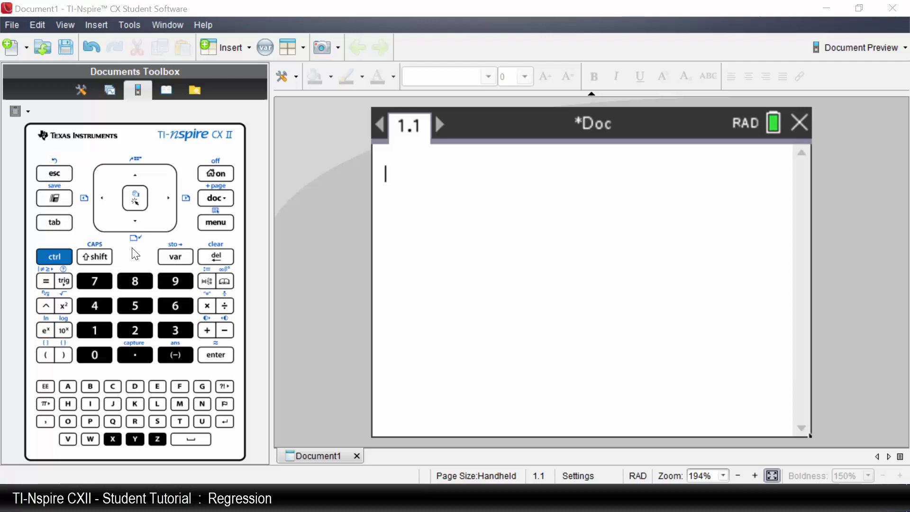
# Enter 'a:=' on the calculator entry line using the keypad
pyautogui.click(68, 388)
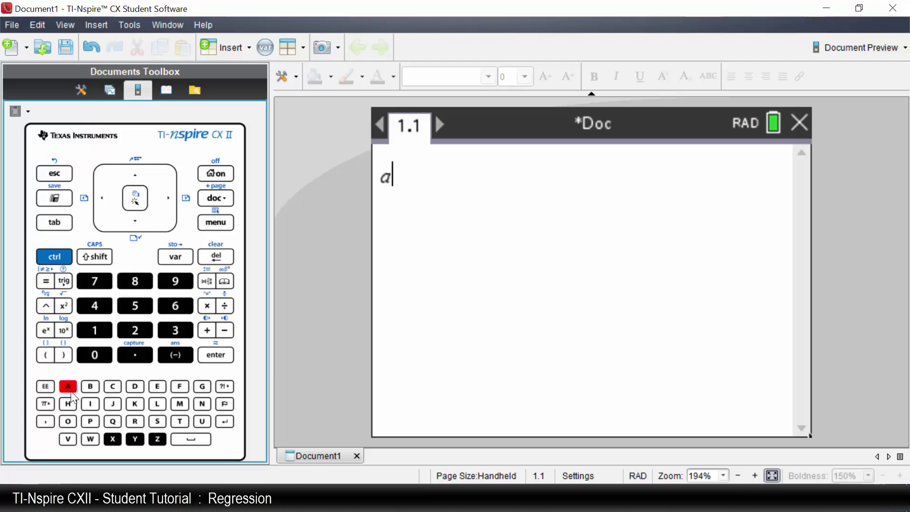
pyautogui.click(50, 256)
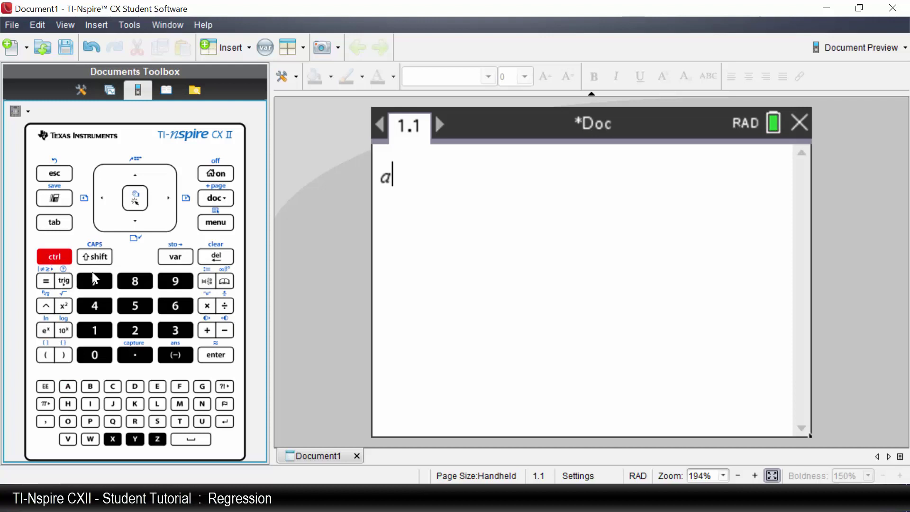
pyautogui.click(207, 282)
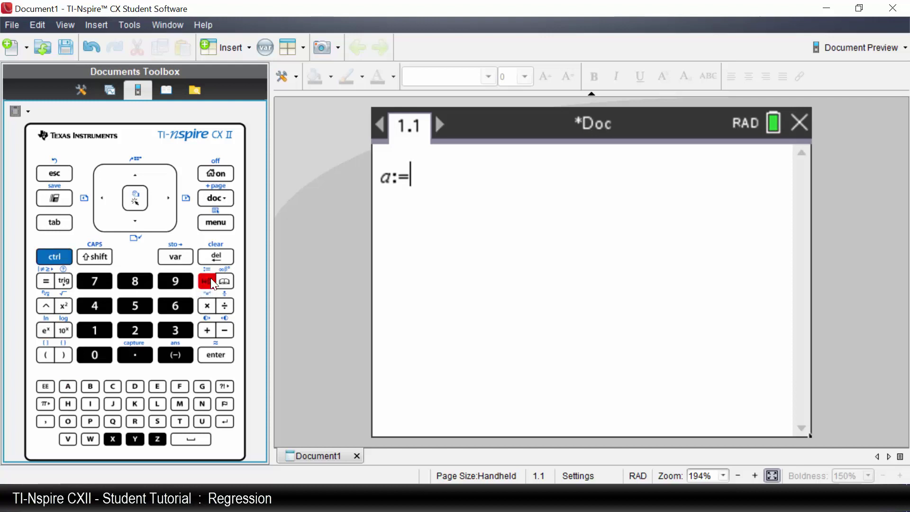
# Choose Matrix & Vector > Create > Matrix... to set up a 2×2 matrix for a
pyautogui.click(221, 225)
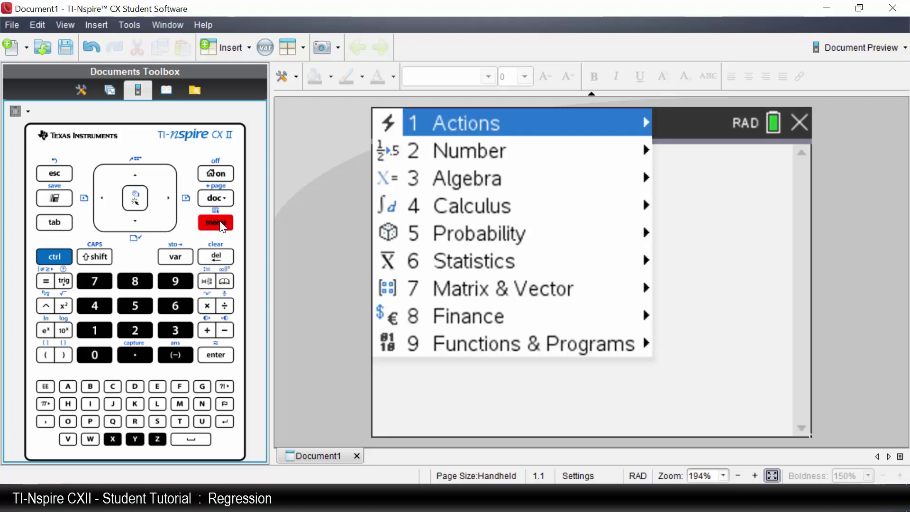
pyautogui.click(102, 290)
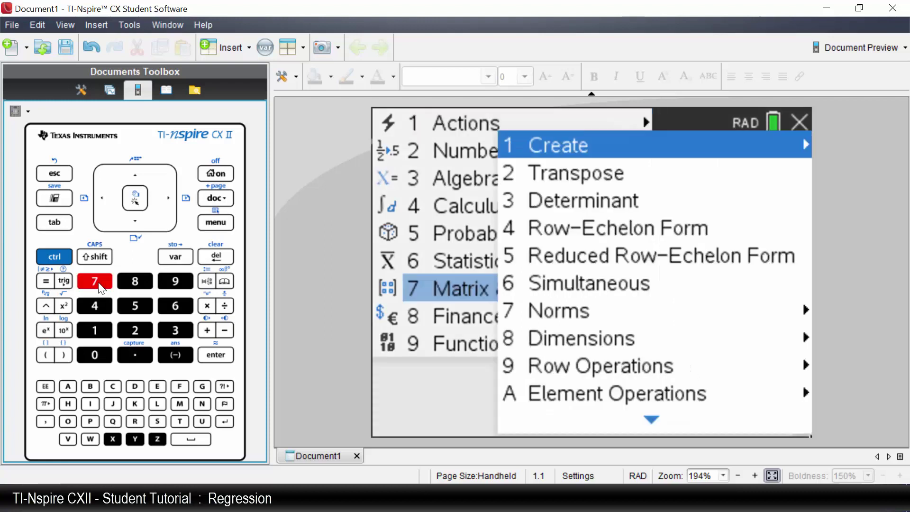
pyautogui.click(97, 332)
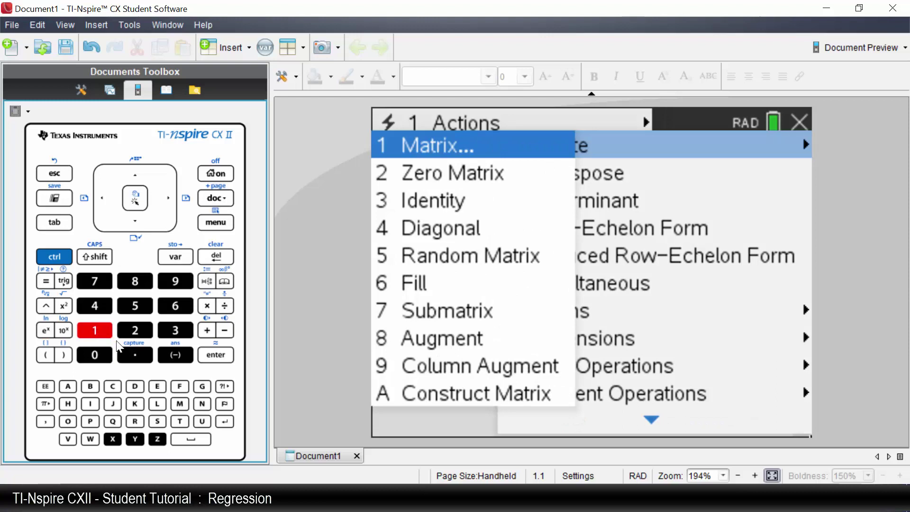
pyautogui.click(108, 333)
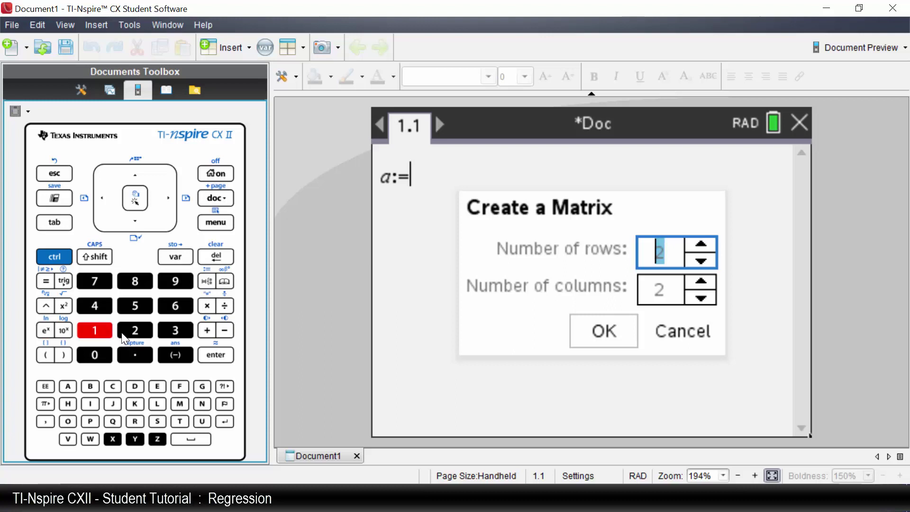
# Accept the 2×2 size and store the matrix [[3,5],[2,4]] as a
pyautogui.click(213, 360)
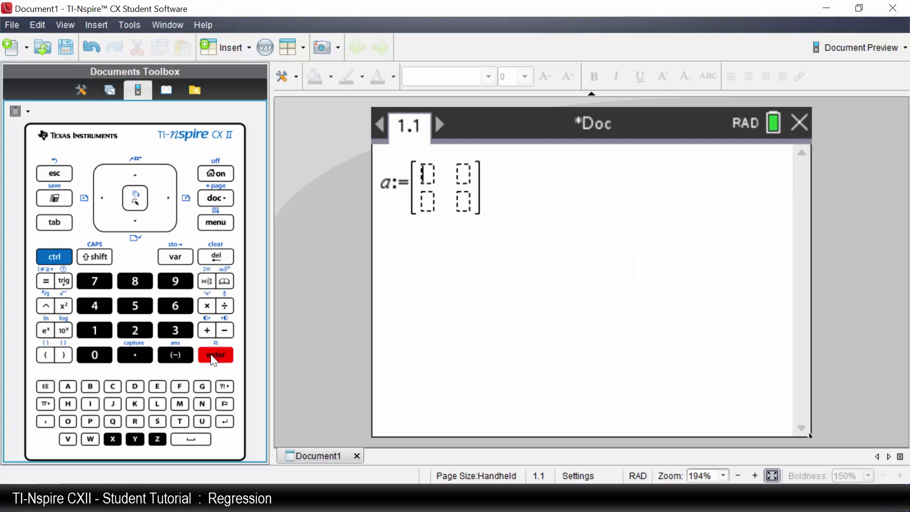
pyautogui.click(176, 330)
pyautogui.click(55, 222)
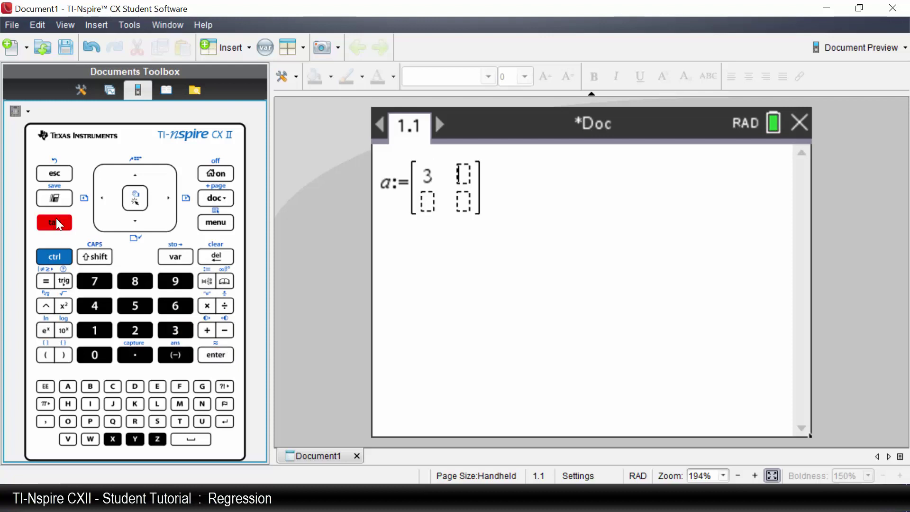
pyautogui.click(127, 304)
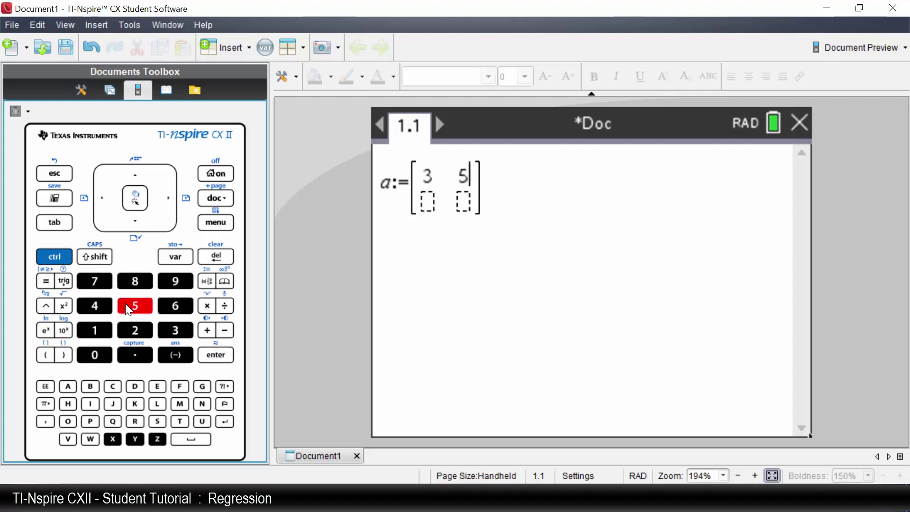
pyautogui.click(55, 223)
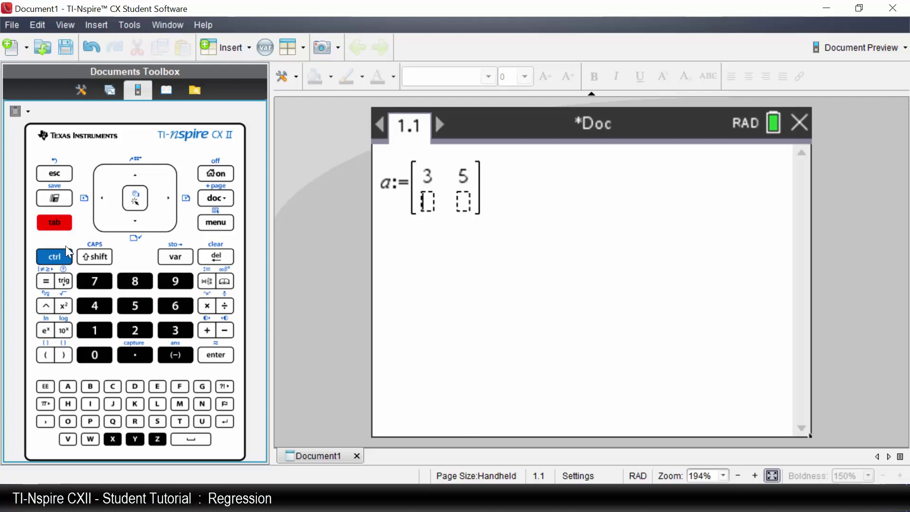
pyautogui.click(136, 329)
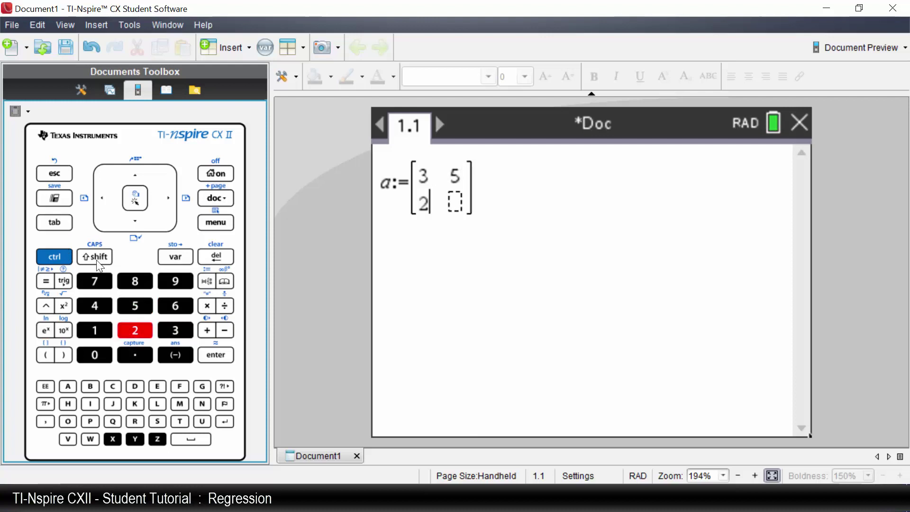
pyautogui.click(61, 229)
pyautogui.click(96, 310)
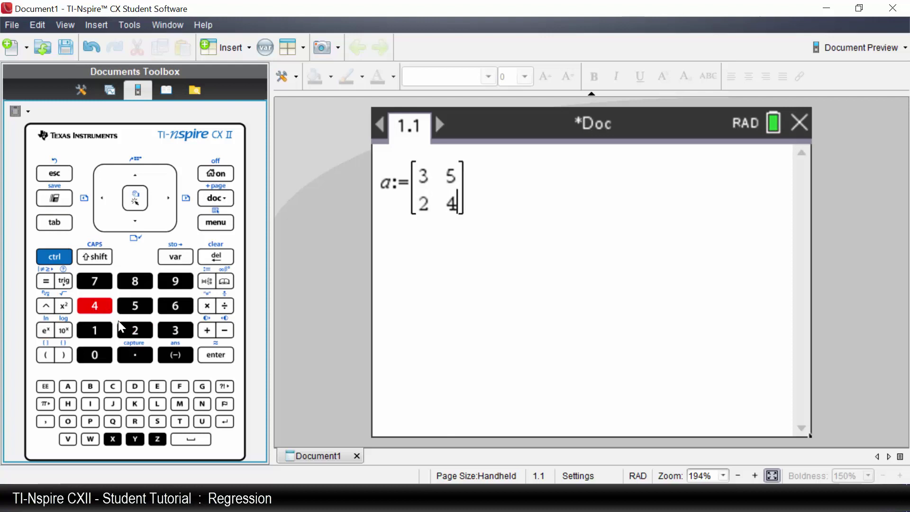
pyautogui.click(210, 358)
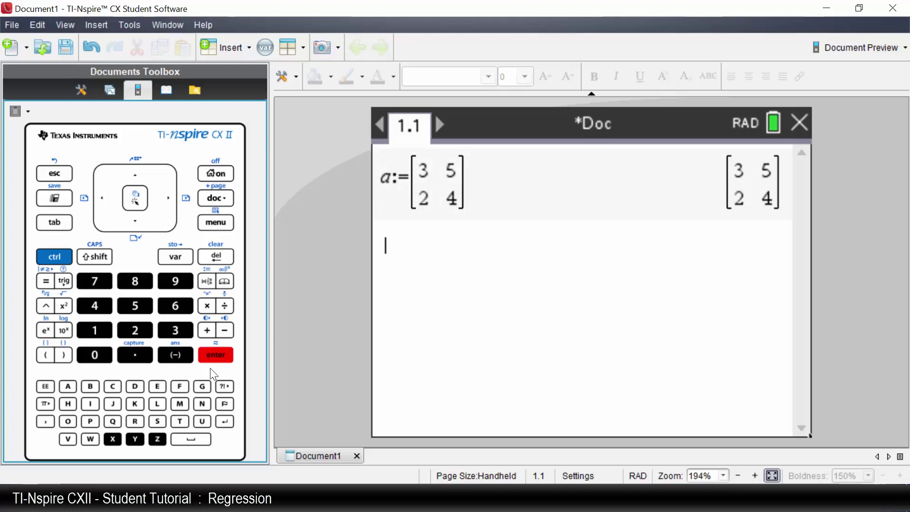
# Evaluate 3a, giving the matrix [[9,15],[6,12]]
pyautogui.click(184, 331)
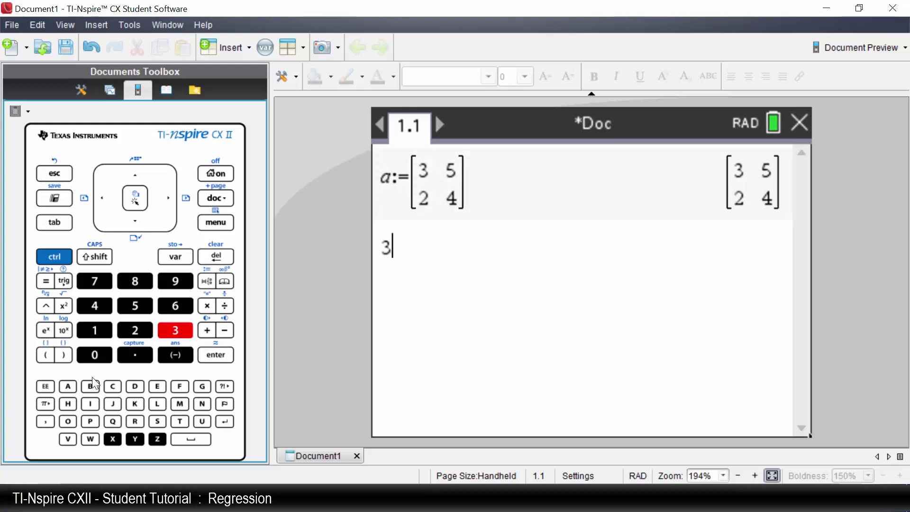
pyautogui.click(68, 387)
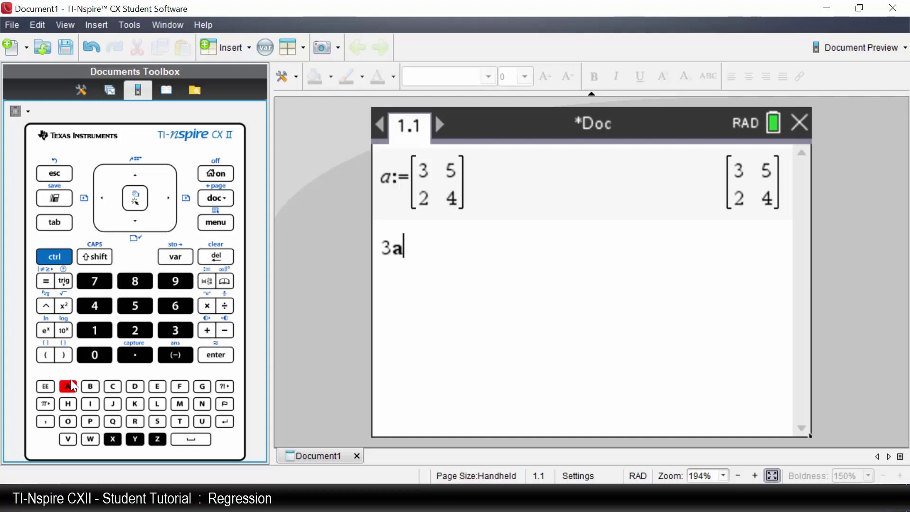
pyautogui.click(216, 356)
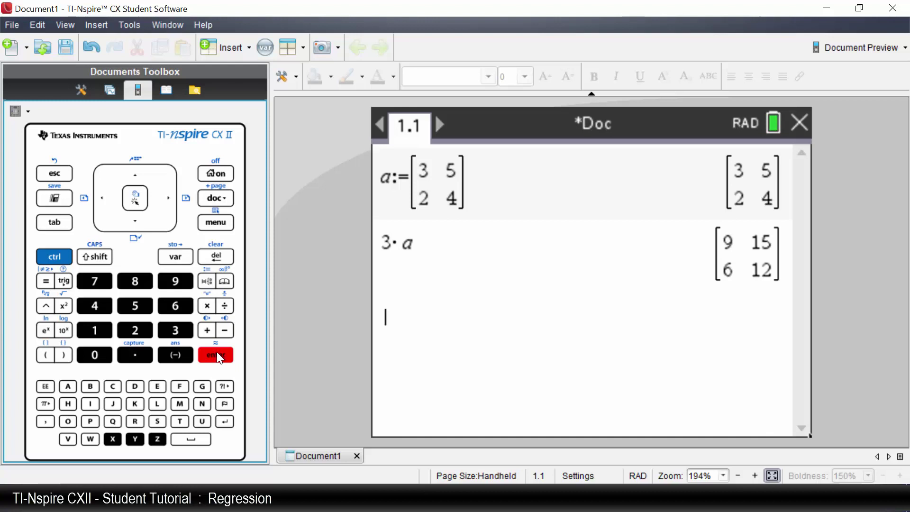
# Enter 'b:=' on a new calculator entry line
pyautogui.click(90, 386)
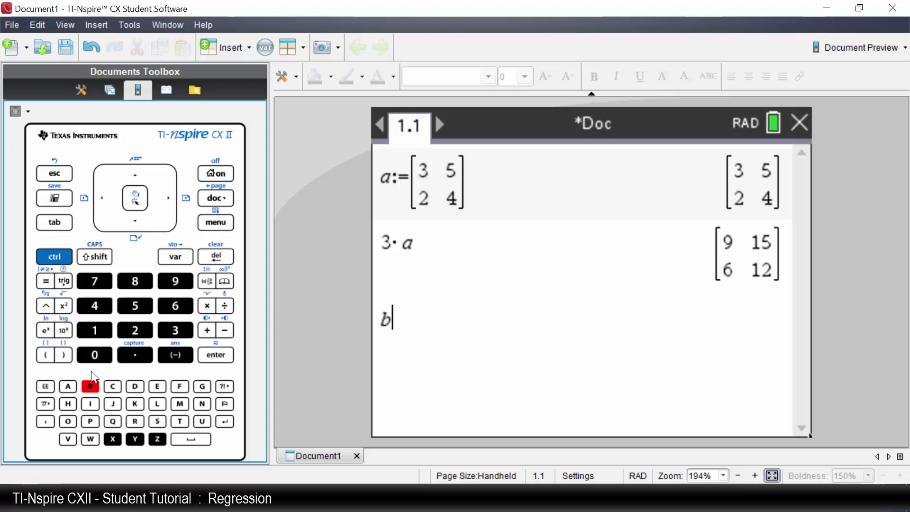
pyautogui.click(58, 255)
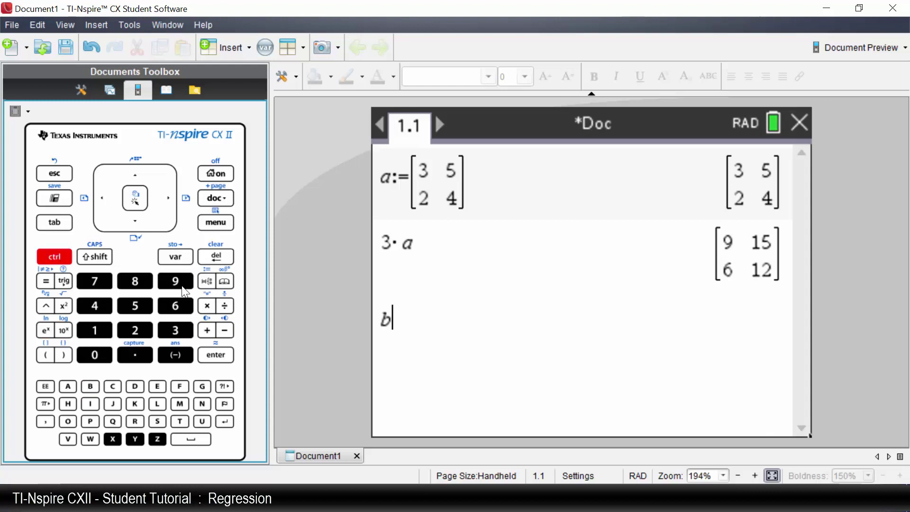
pyautogui.click(207, 282)
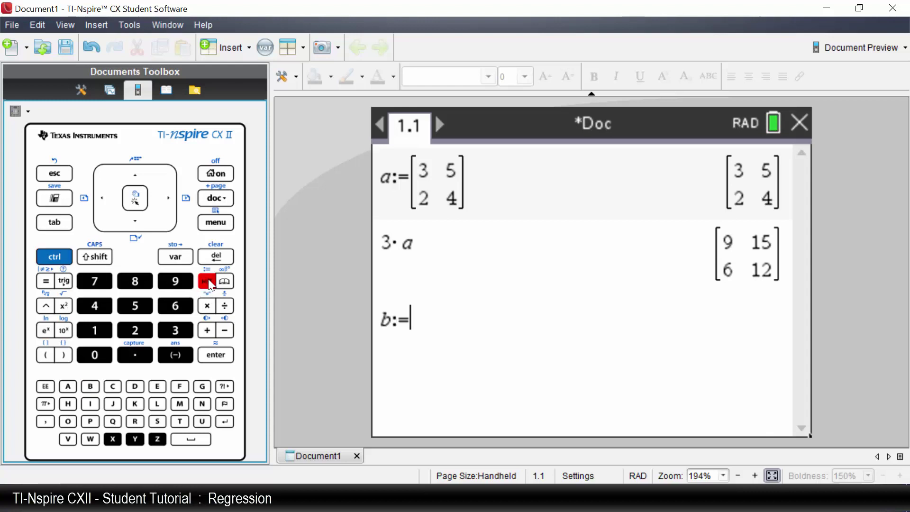
# Choose Matrix & Vector > Create > Matrix... to set up a 2×2 matrix for b
pyautogui.click(216, 224)
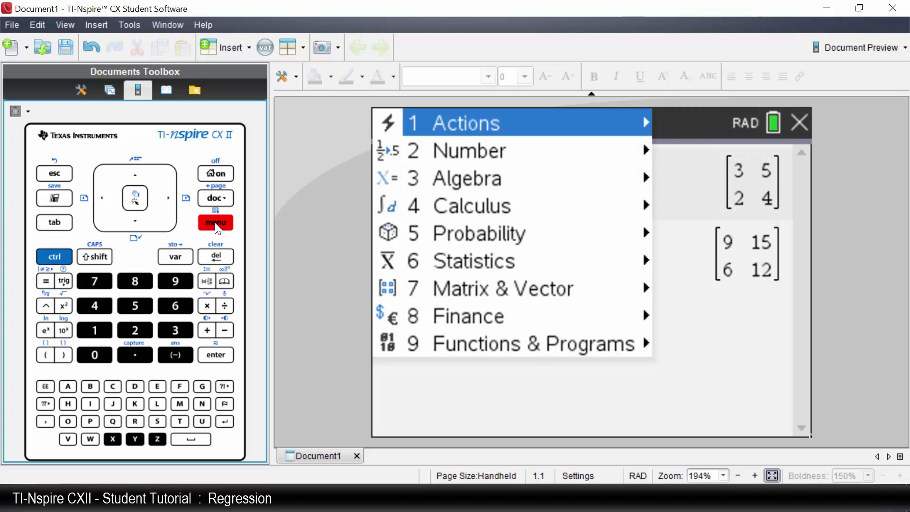
pyautogui.click(96, 283)
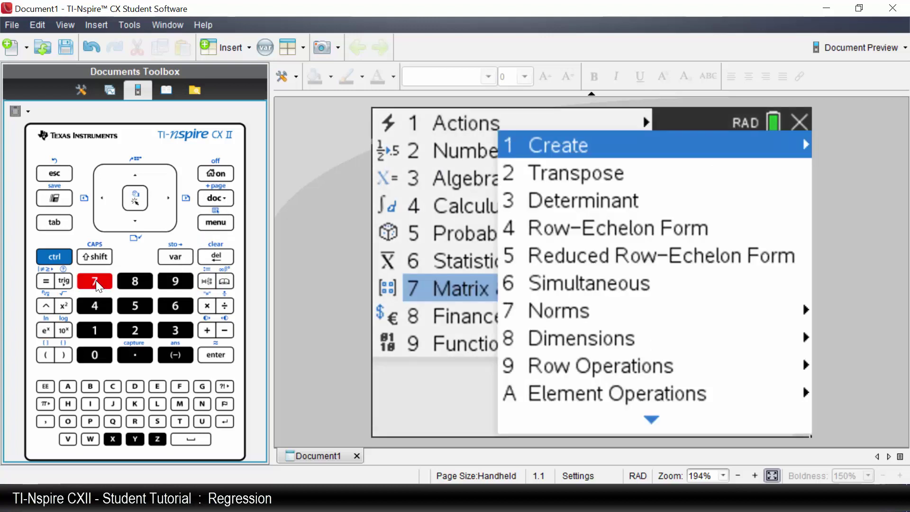
pyautogui.click(106, 330)
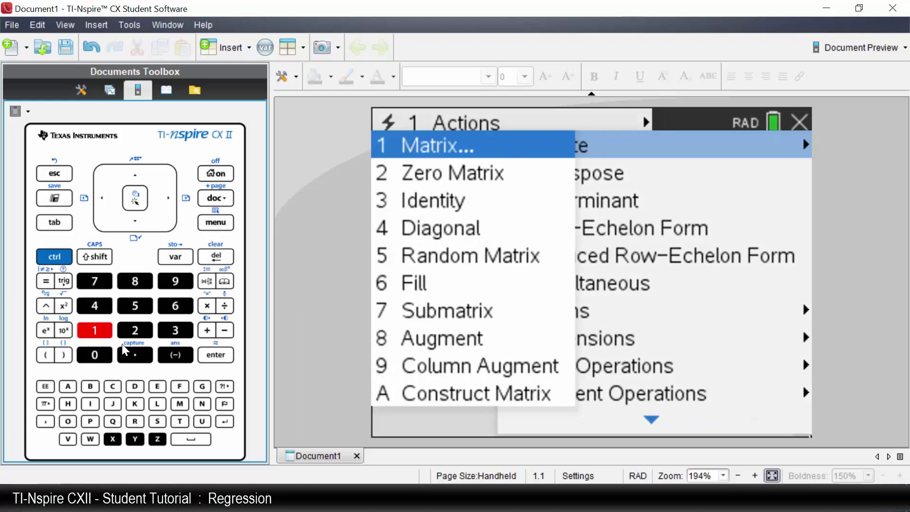
pyautogui.click(111, 333)
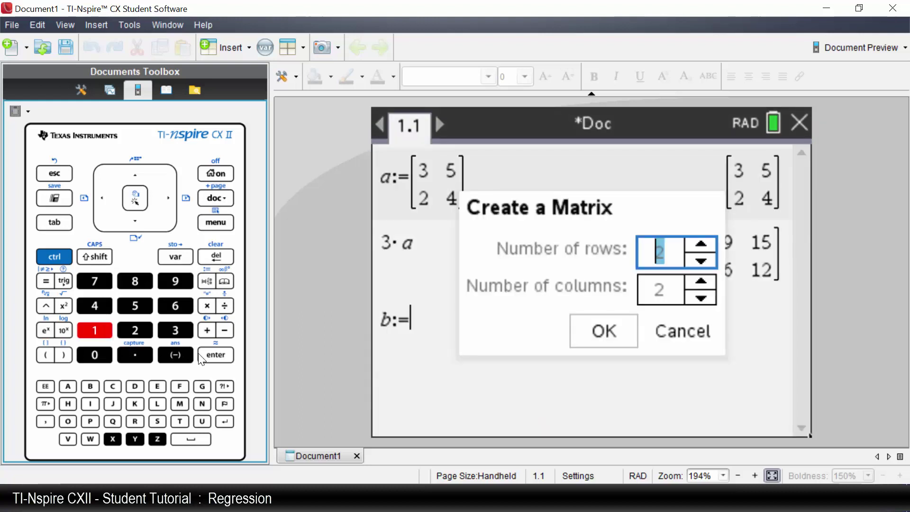
# Accept the 2×2 size and store b as the matrix [[-6,1],[-3,7]]
pyautogui.click(209, 361)
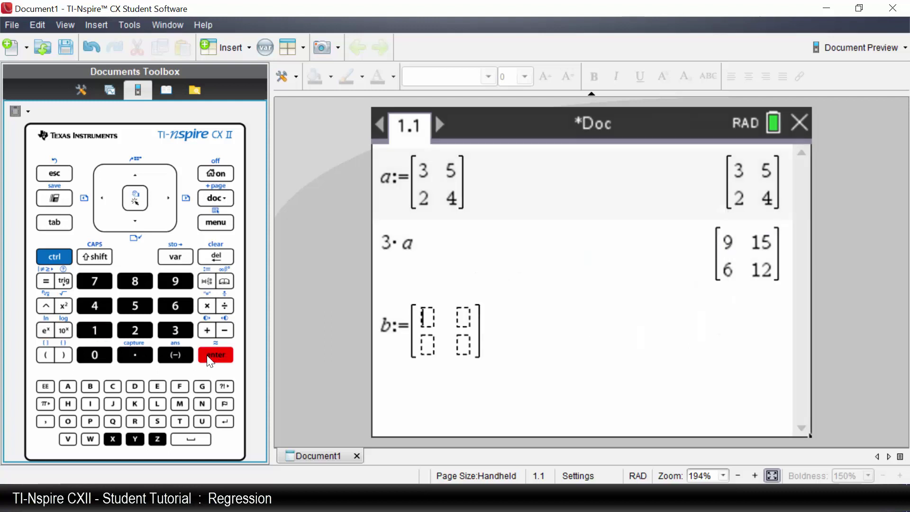
pyautogui.click(181, 351)
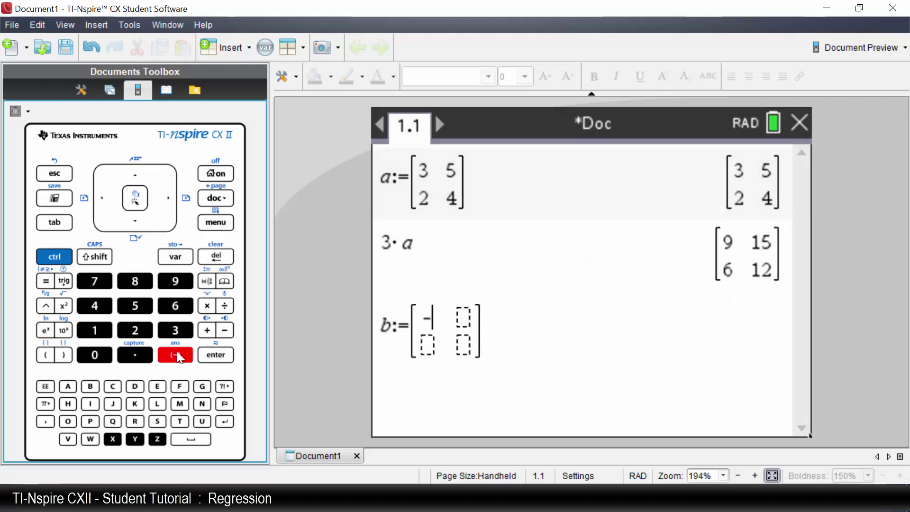
pyautogui.click(175, 305)
pyautogui.click(67, 227)
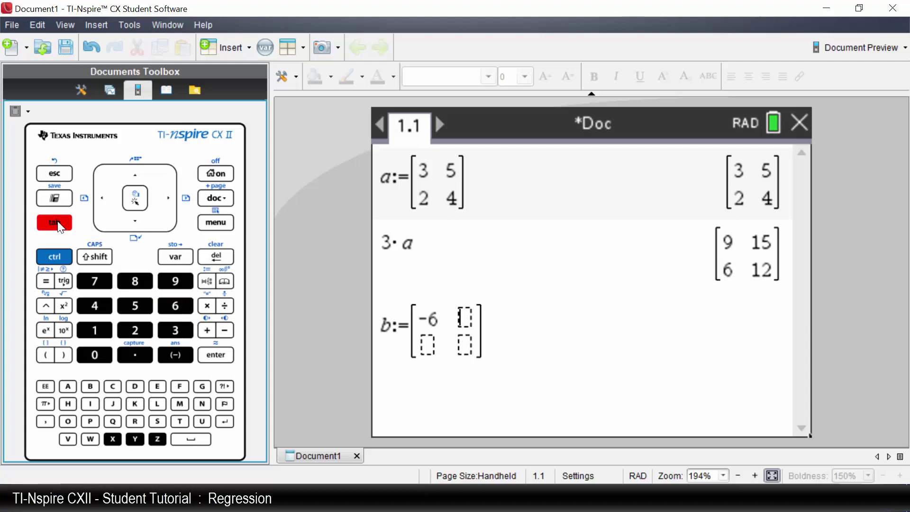
pyautogui.click(100, 332)
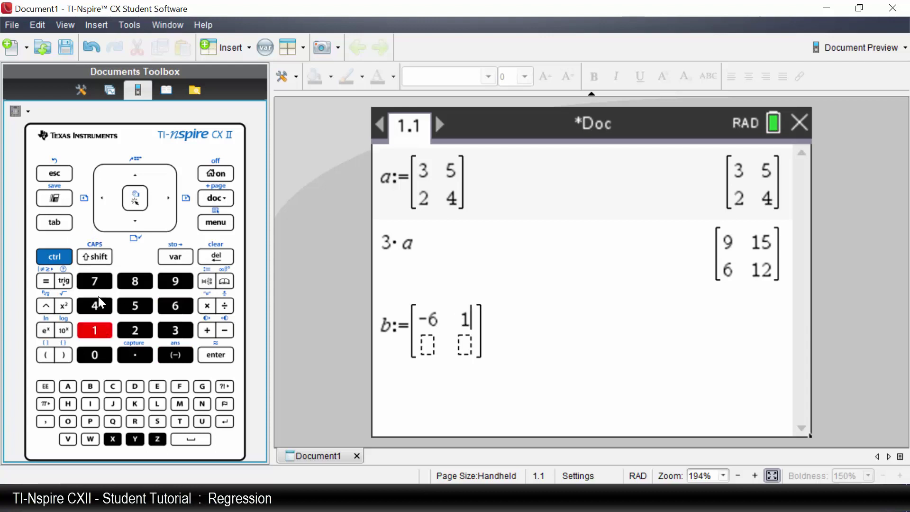
pyautogui.click(59, 225)
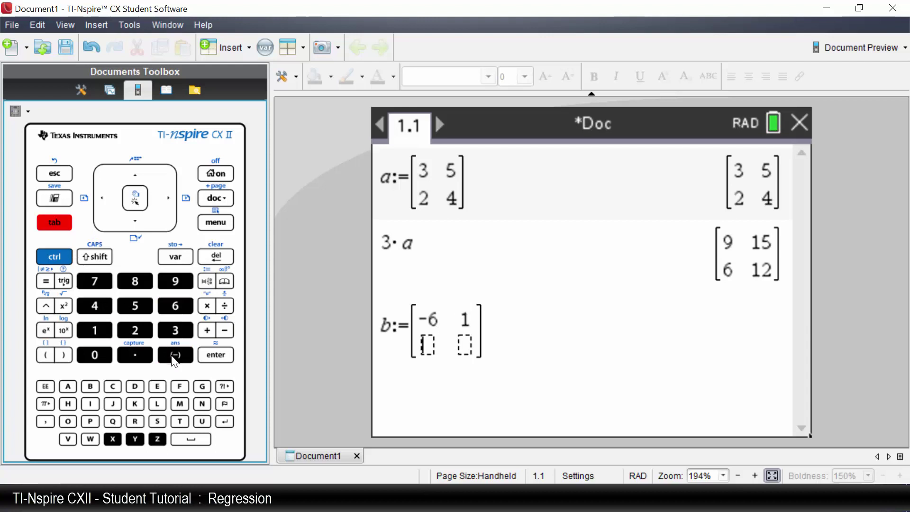
pyautogui.click(175, 357)
pyautogui.click(175, 330)
pyautogui.click(59, 225)
pyautogui.click(96, 283)
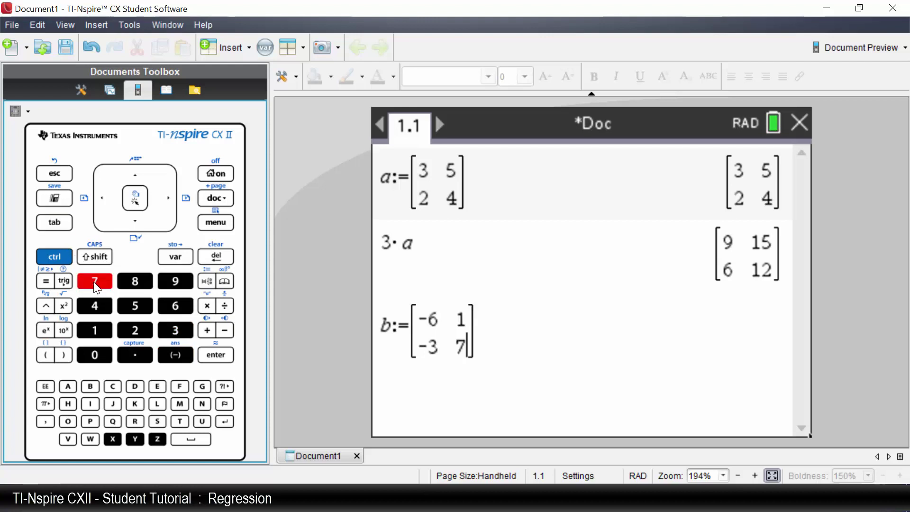
pyautogui.click(215, 357)
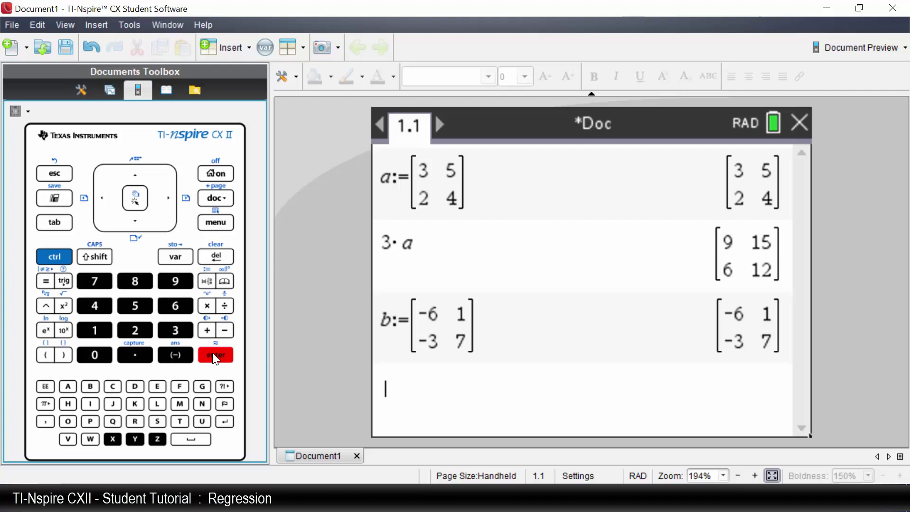
# Build 5a+2b with variables from the var list and evaluate it to [[3,27],[4,34]]
pyautogui.click(184, 256)
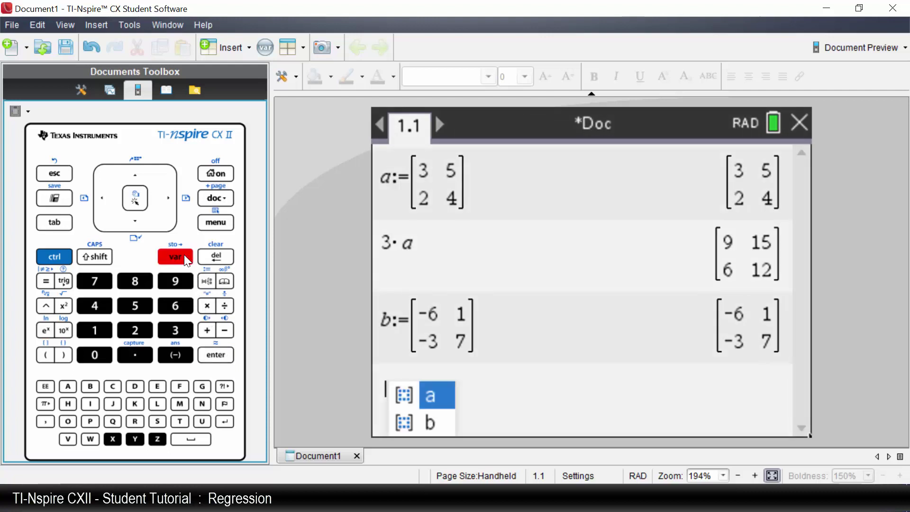
pyautogui.click(58, 174)
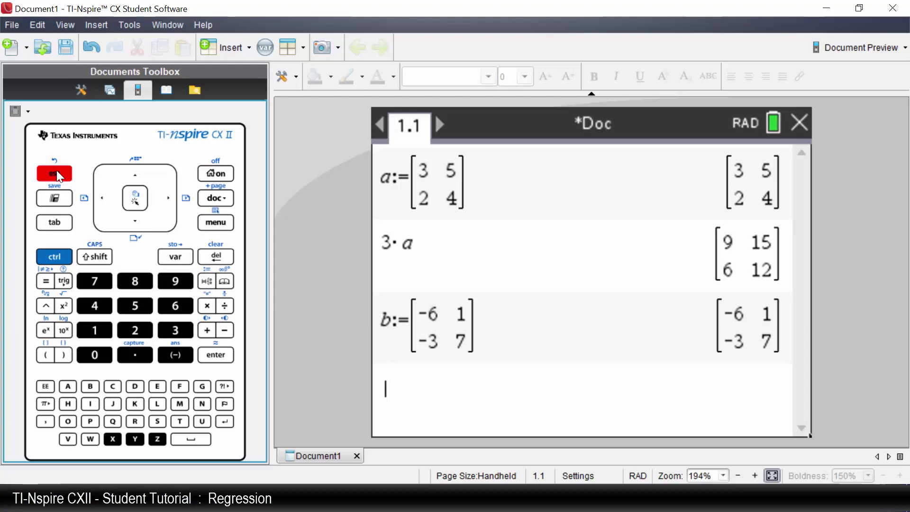
pyautogui.click(134, 308)
pyautogui.click(173, 253)
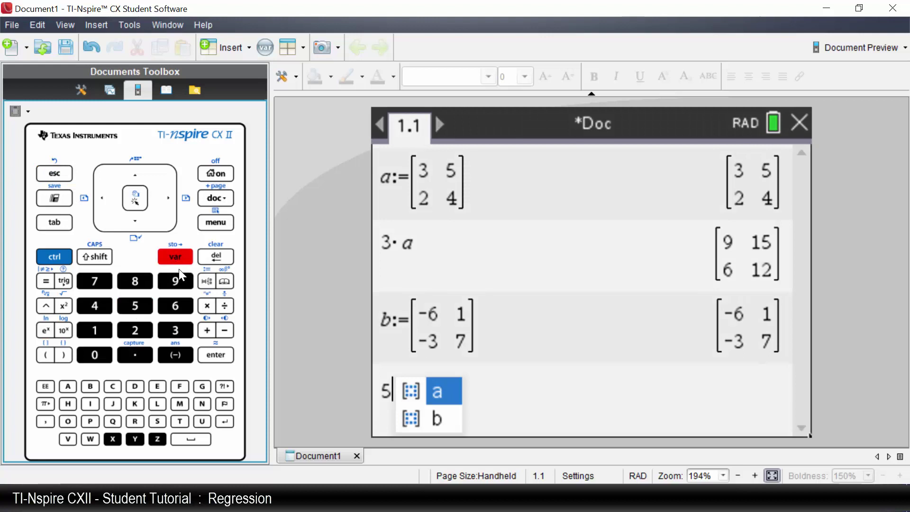
pyautogui.click(218, 355)
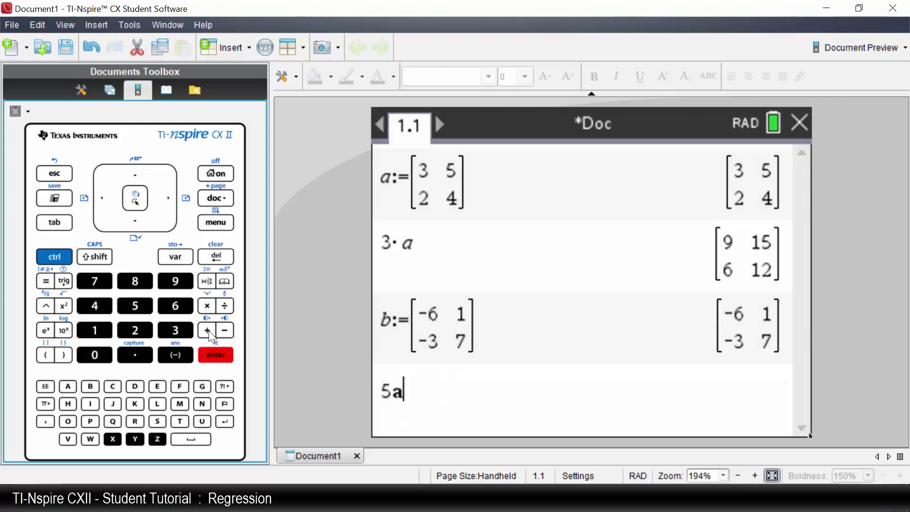
pyautogui.click(208, 330)
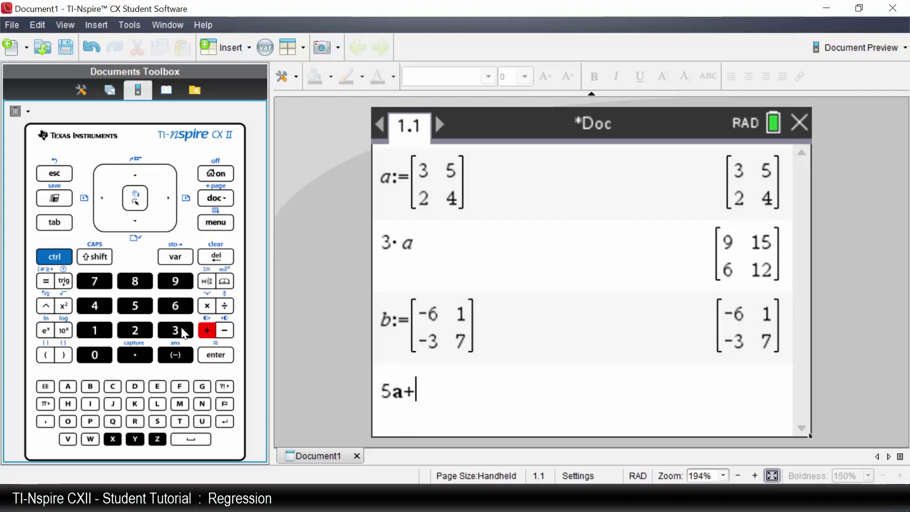
pyautogui.click(142, 332)
pyautogui.click(176, 259)
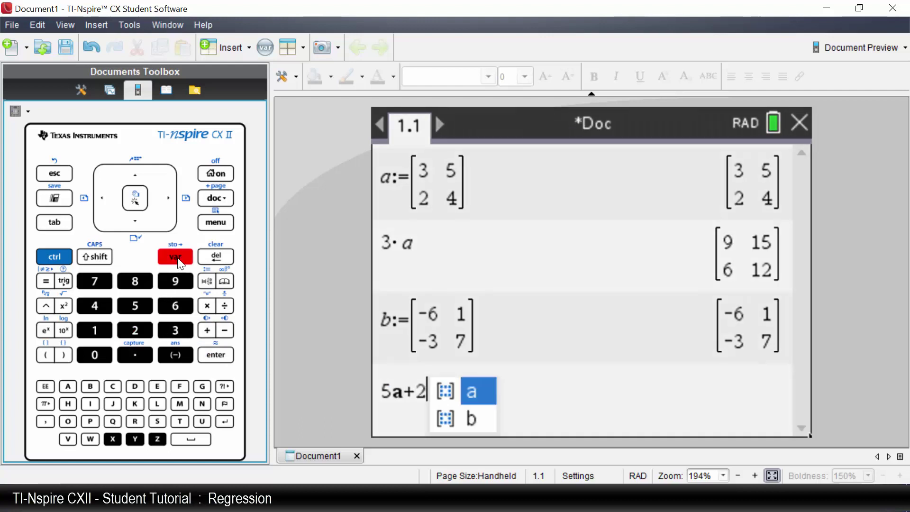
pyautogui.click(140, 222)
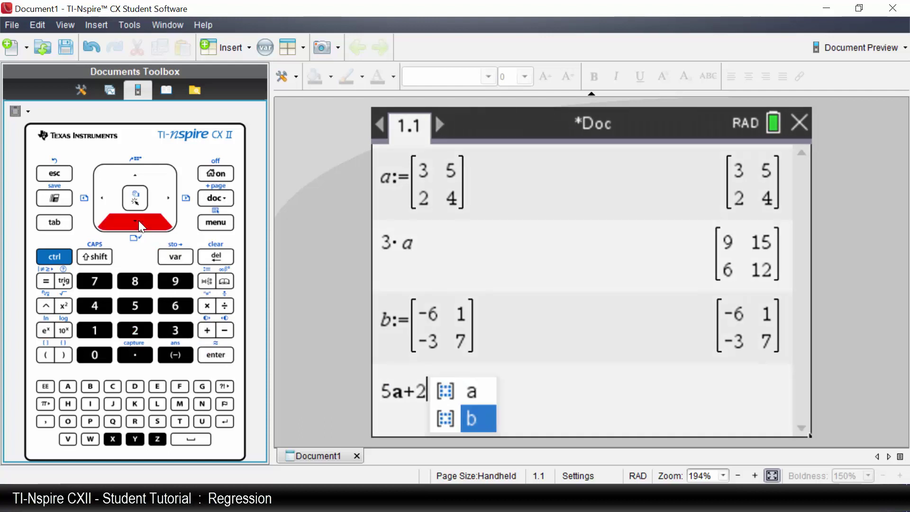
pyautogui.click(216, 357)
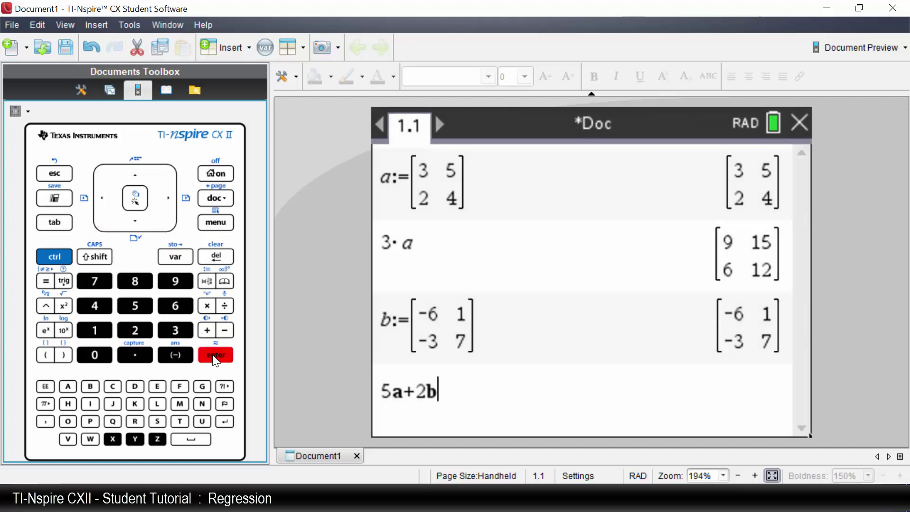
pyautogui.click(217, 359)
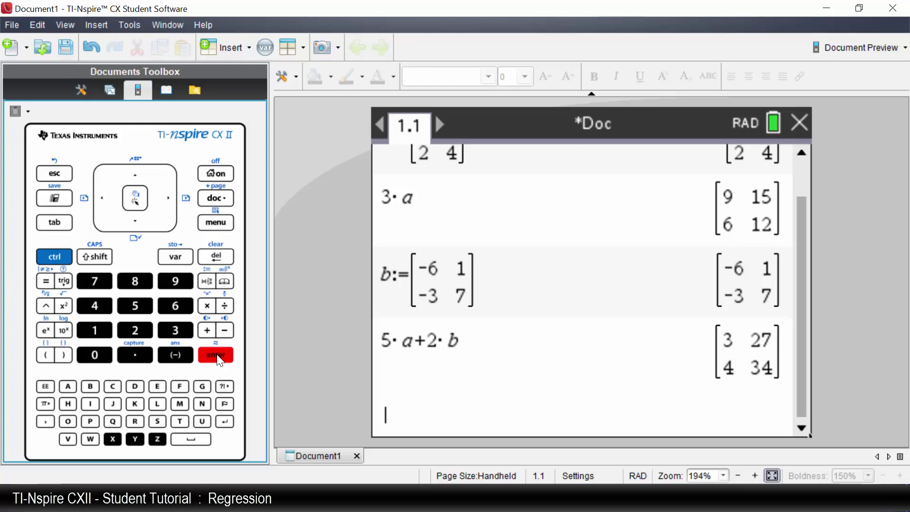
# Evaluate a×b, giving the matrix [[-33,38],[-24,30]]
pyautogui.click(73, 387)
pyautogui.click(204, 305)
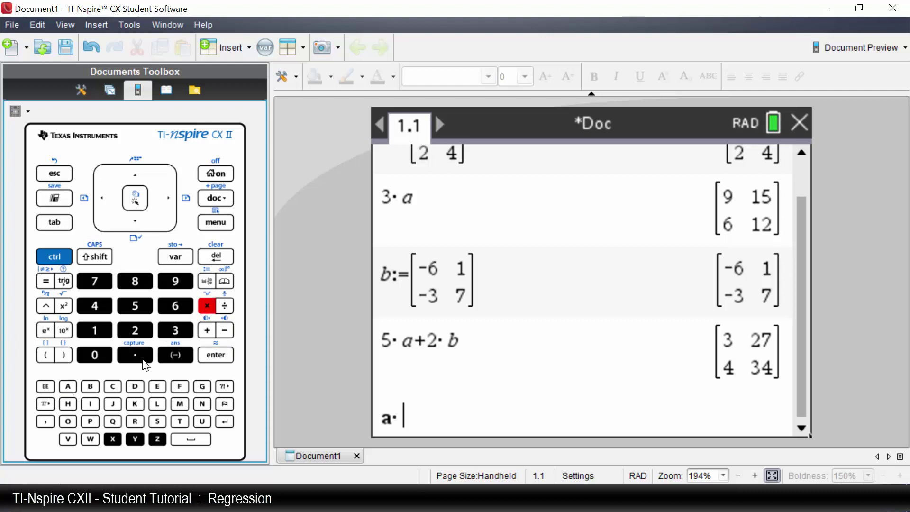
pyautogui.click(95, 385)
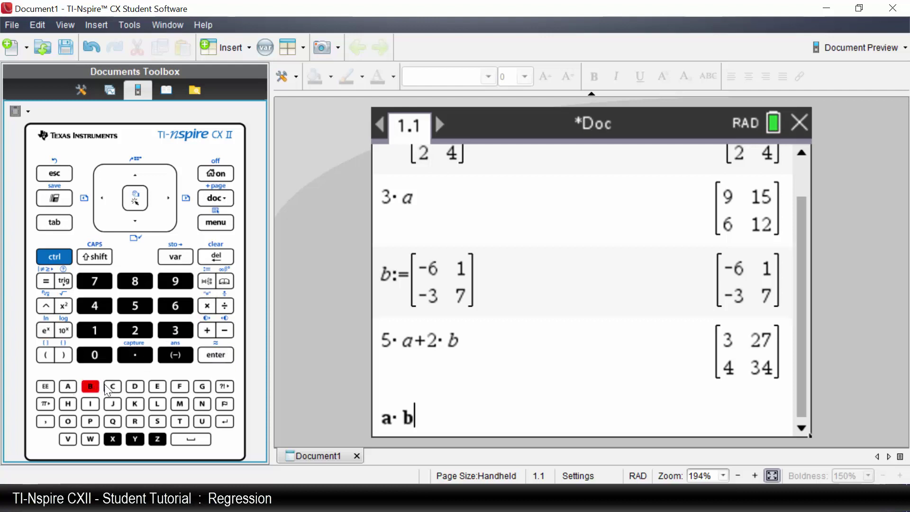
pyautogui.click(216, 356)
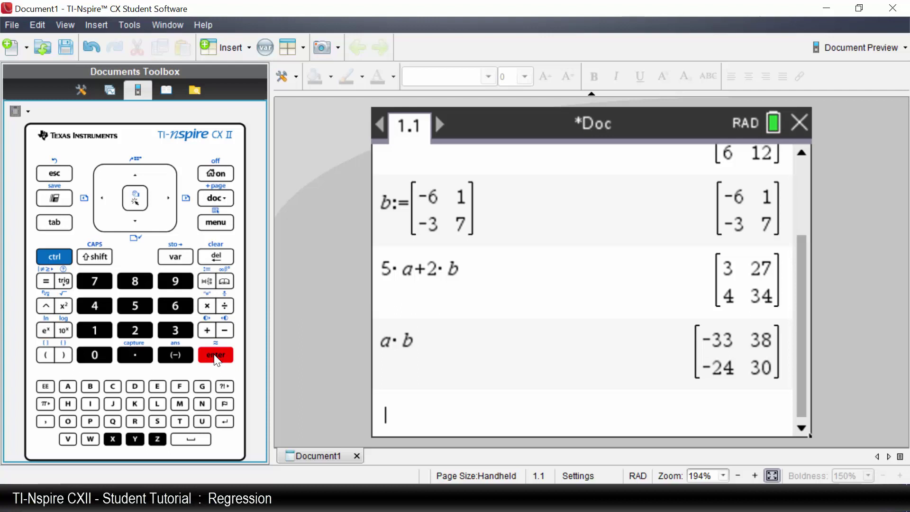
# Evaluate a^-1, giving the matrix [[2,-5/2],[-1,3/2]]
pyautogui.click(69, 388)
pyautogui.click(45, 306)
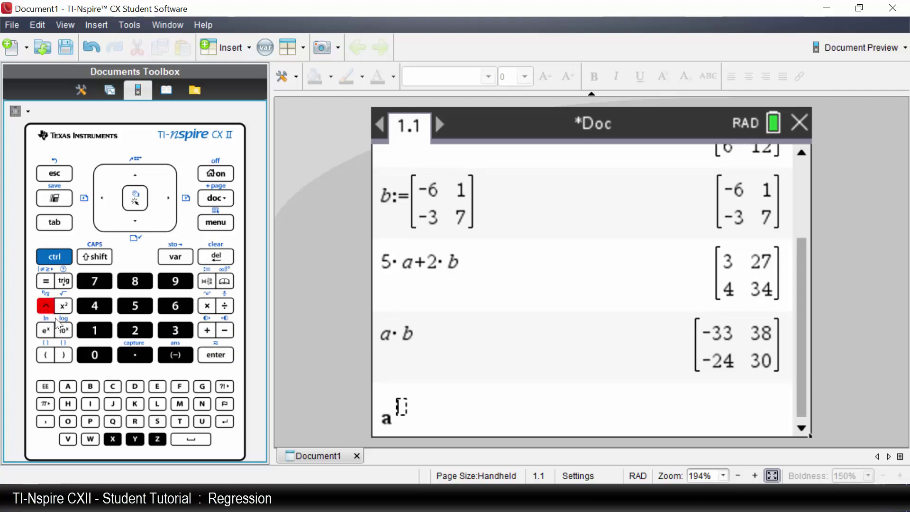
pyautogui.click(174, 354)
pyautogui.click(104, 334)
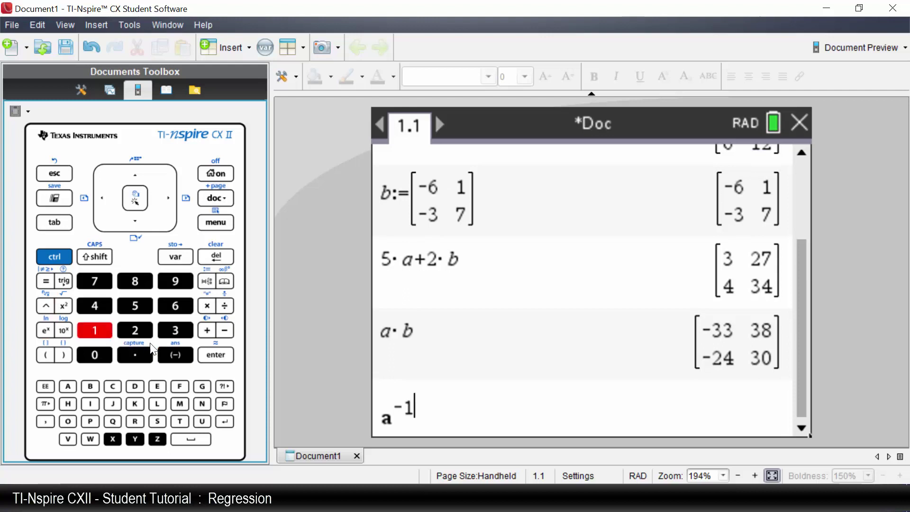
pyautogui.click(215, 357)
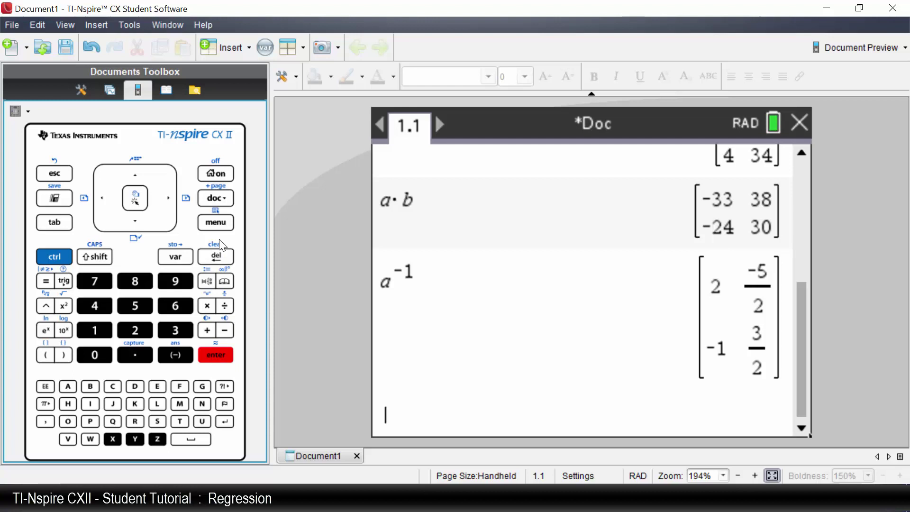
# Evaluate det(a) from the Matrix & Vector Determinant function, giving 2
pyautogui.click(222, 223)
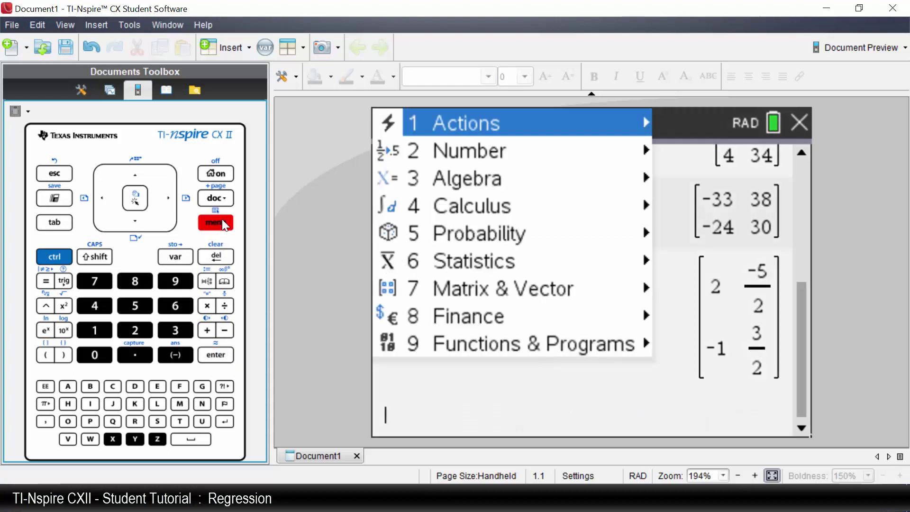
pyautogui.click(101, 284)
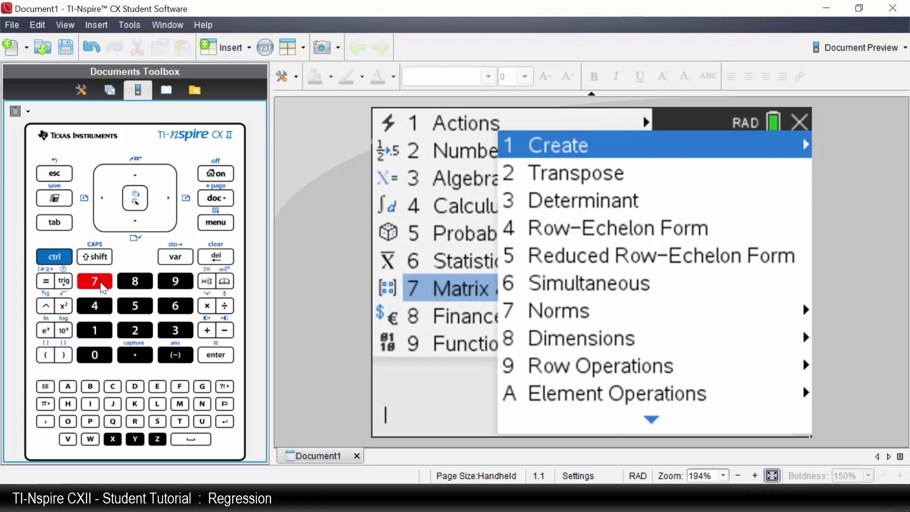
pyautogui.click(175, 331)
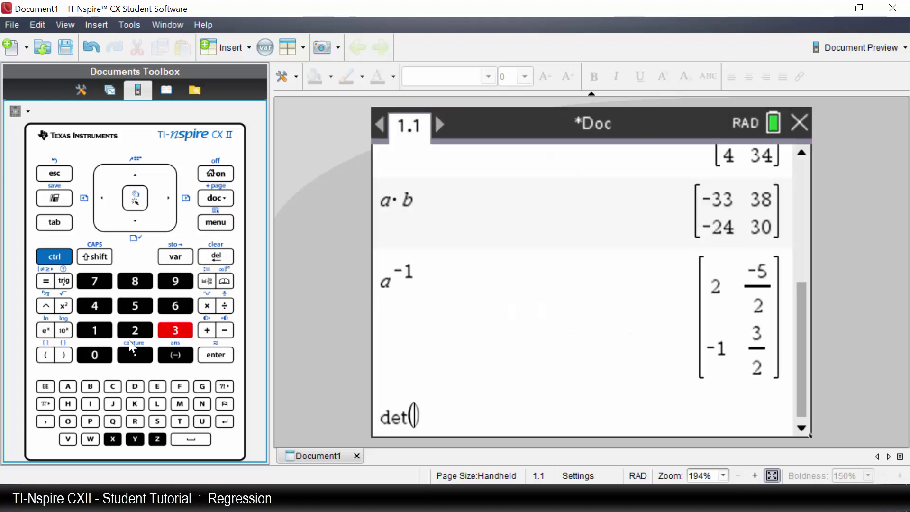
pyautogui.click(73, 387)
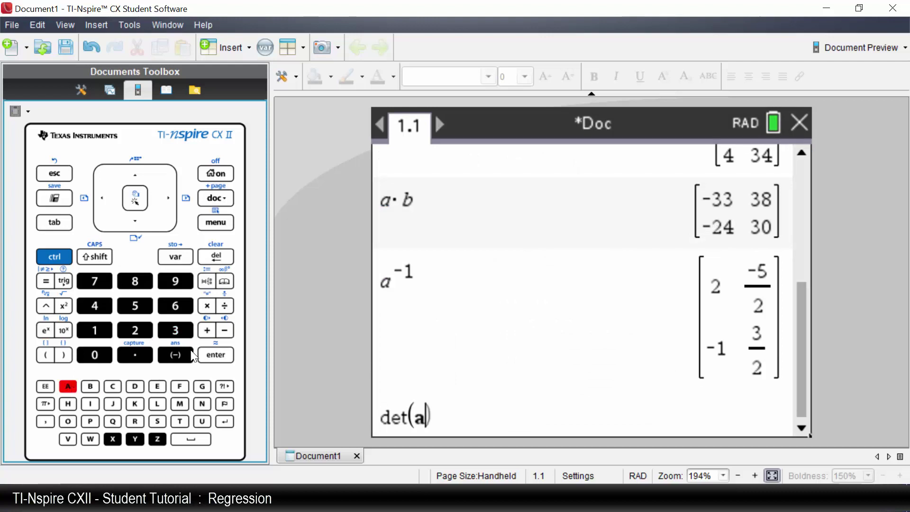
pyautogui.click(215, 356)
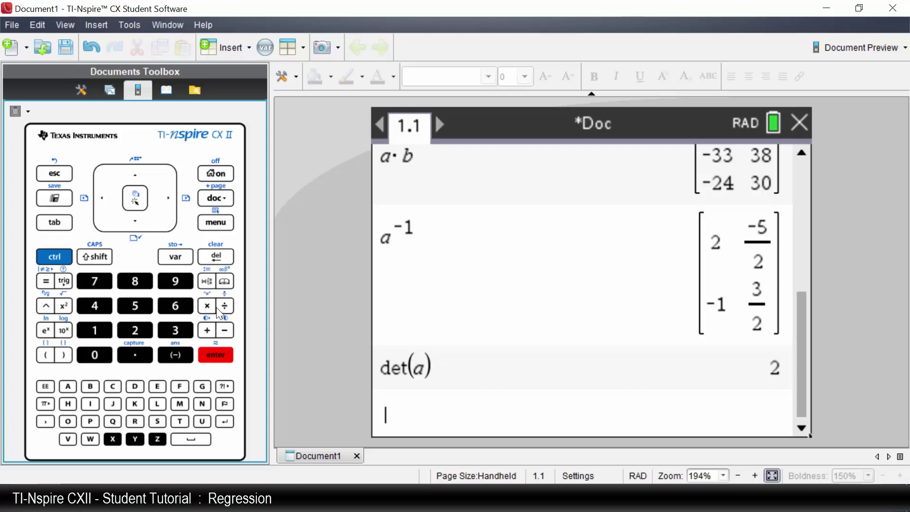
# Browse the Vector operations under Matrix & Vector, then back out to the main function menu
pyautogui.click(216, 223)
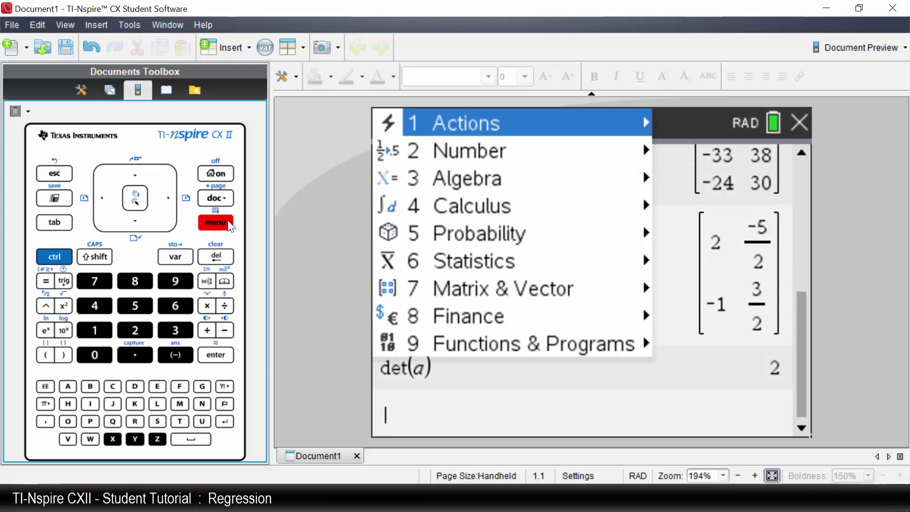
pyautogui.click(104, 281)
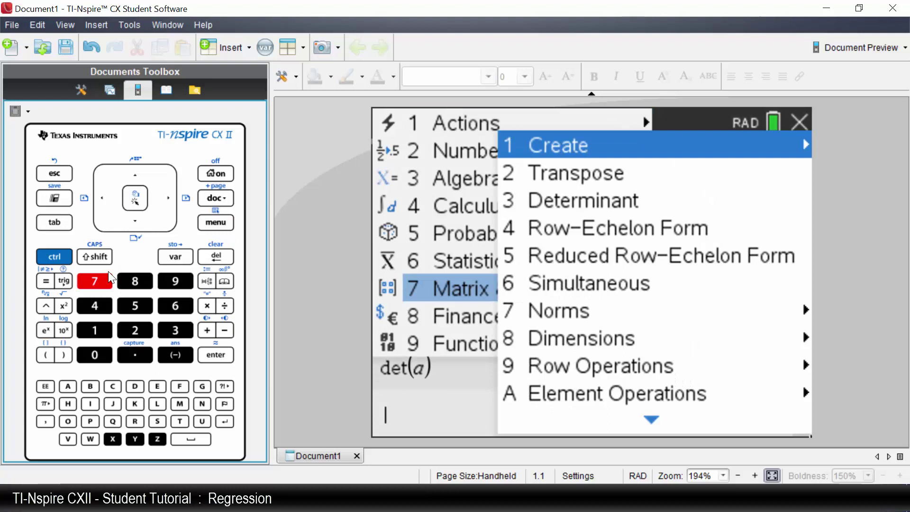
pyautogui.click(135, 174)
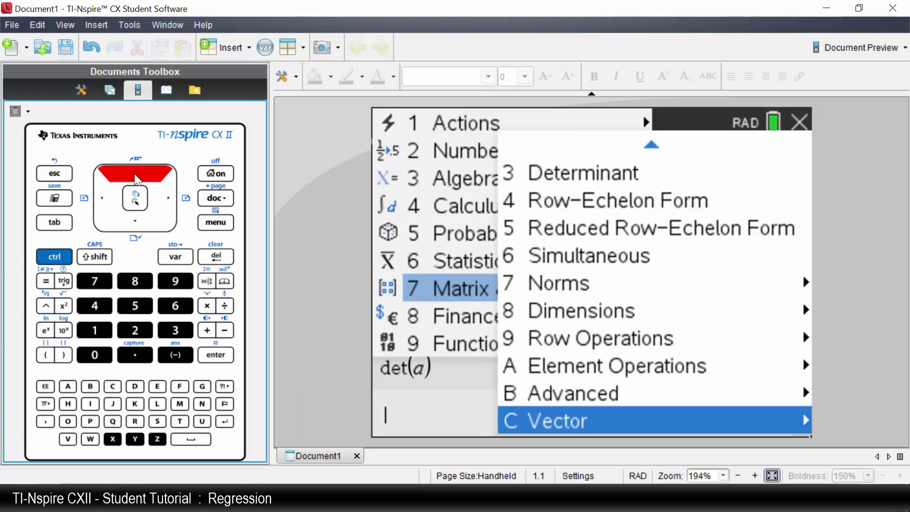
pyautogui.click(226, 356)
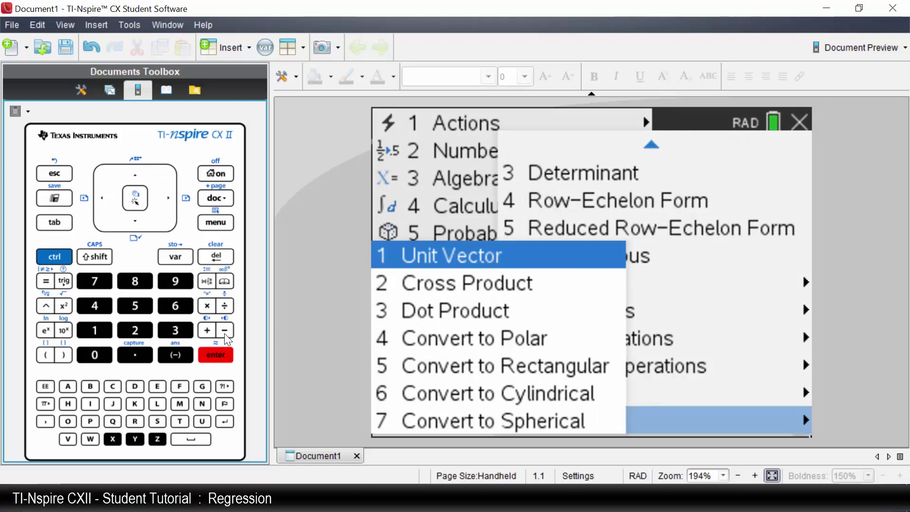
pyautogui.click(69, 173)
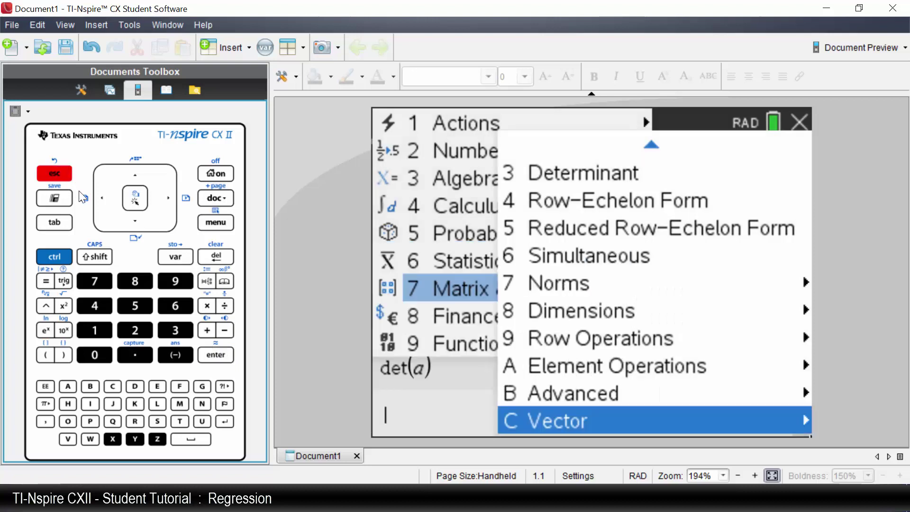
pyautogui.click(61, 175)
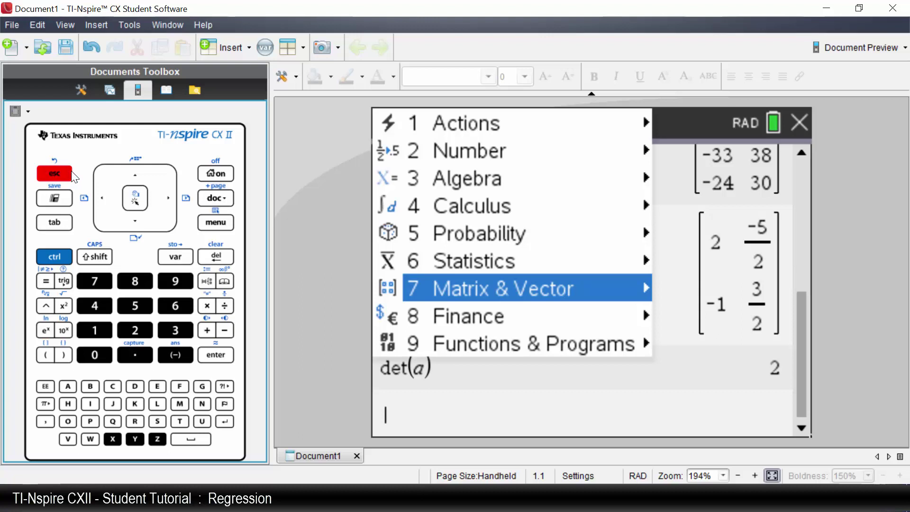
# Use Matrix & Vector > Create > Matrix with 2 rows and 2 columns to insert a blank template
pyautogui.click(98, 283)
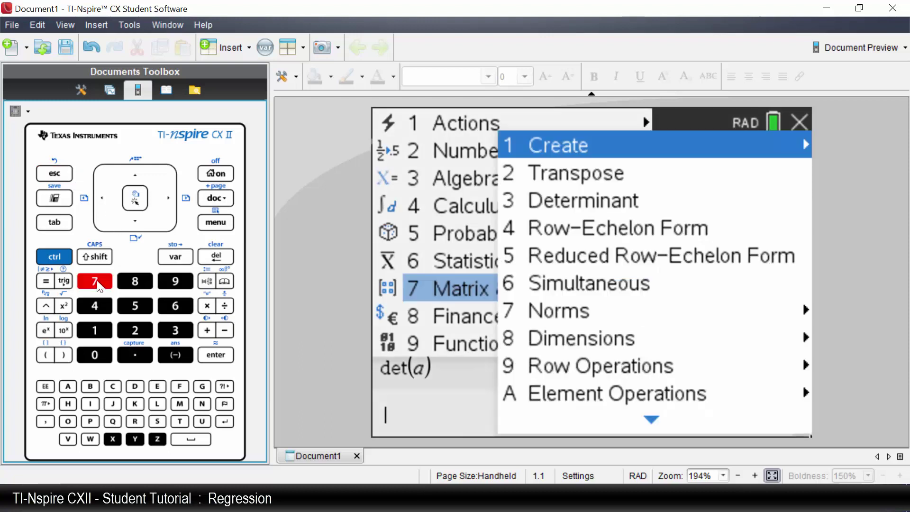
pyautogui.click(95, 330)
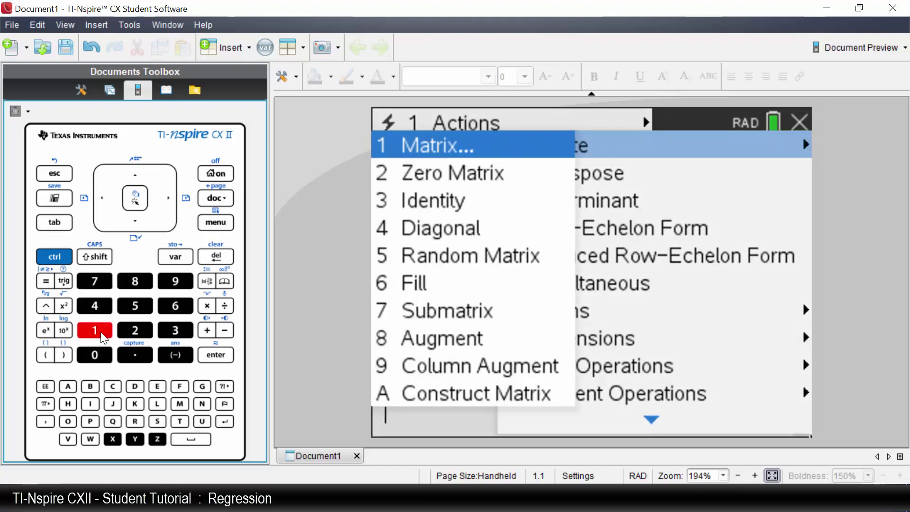
pyautogui.click(101, 332)
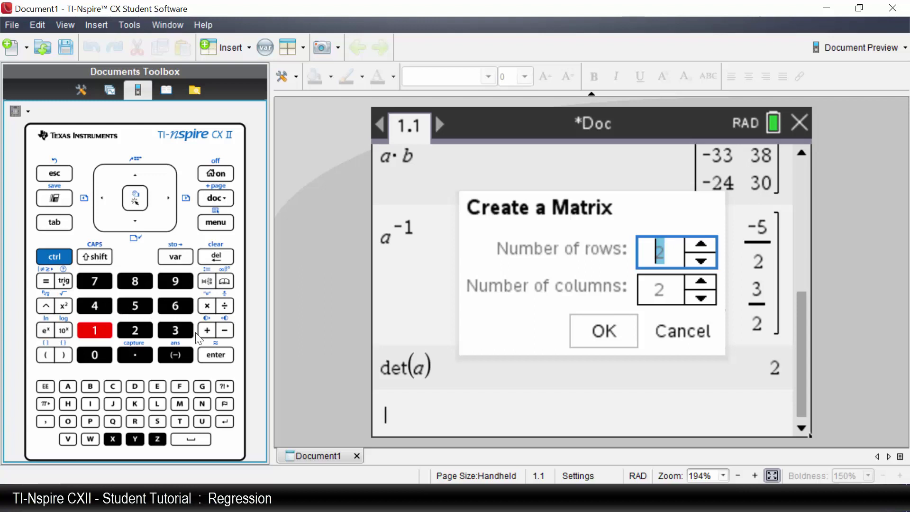
pyautogui.click(219, 356)
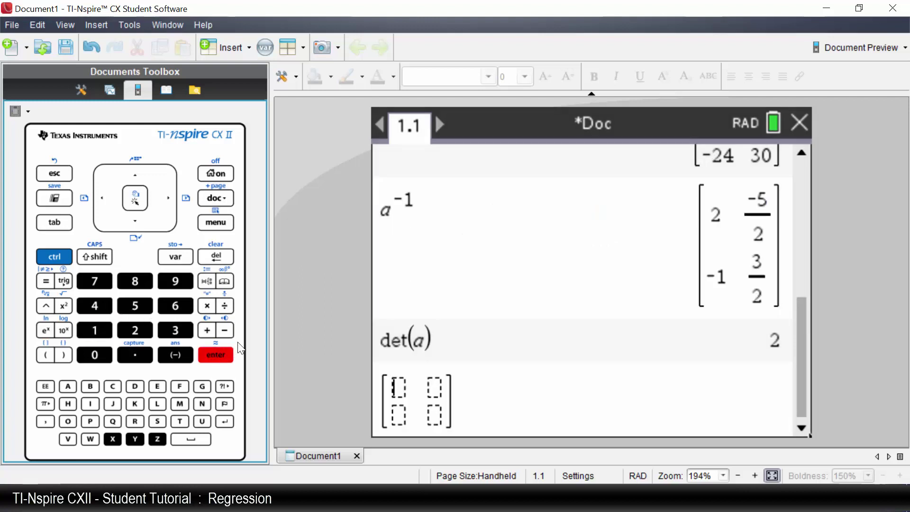
# Enter 2 in the template's top-right cell and 7 in the bottom-right cell, ending on the top-right cell
pyautogui.click(167, 201)
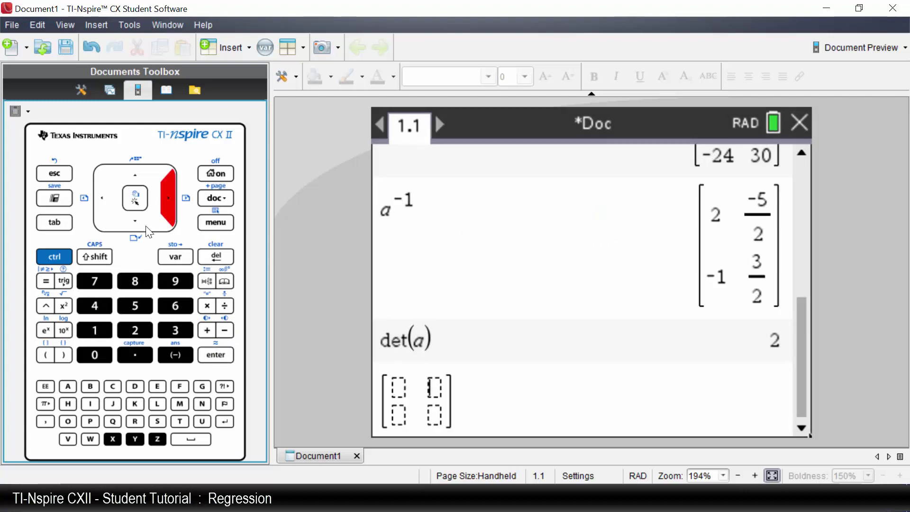
pyautogui.click(136, 330)
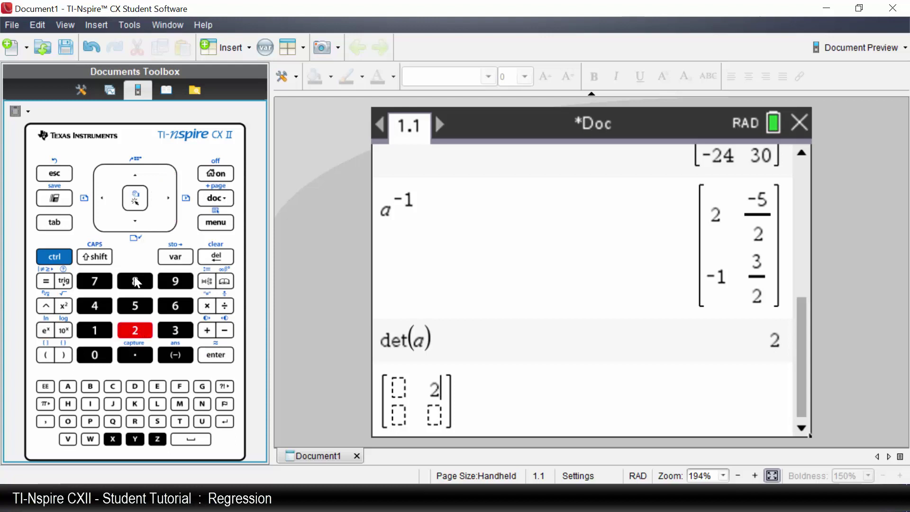
pyautogui.click(135, 224)
pyautogui.click(99, 288)
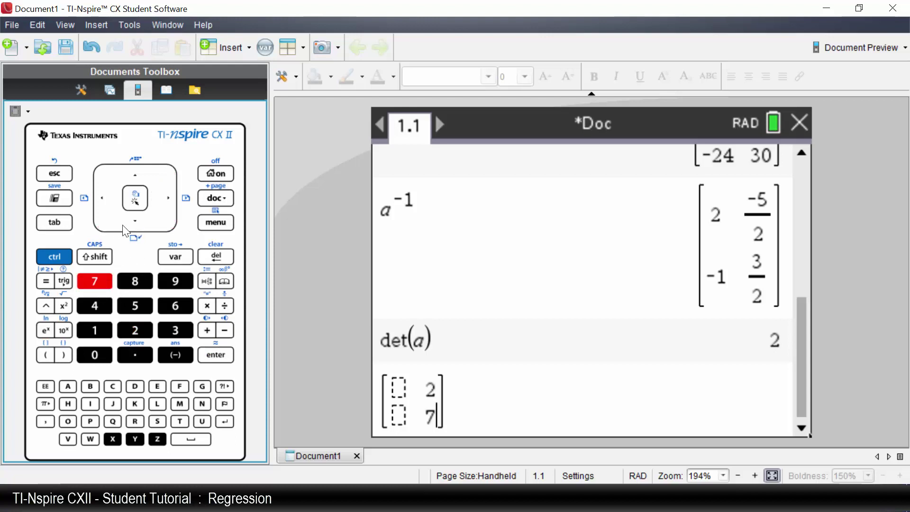
pyautogui.click(138, 174)
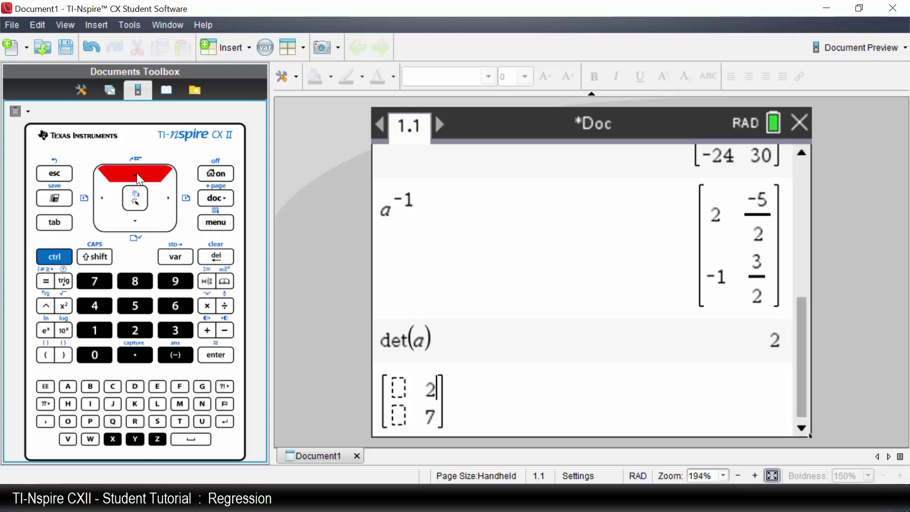
# Add one row and one column to the template, making it 3×3 with 2 and 7 in the middle column
pyautogui.click(225, 421)
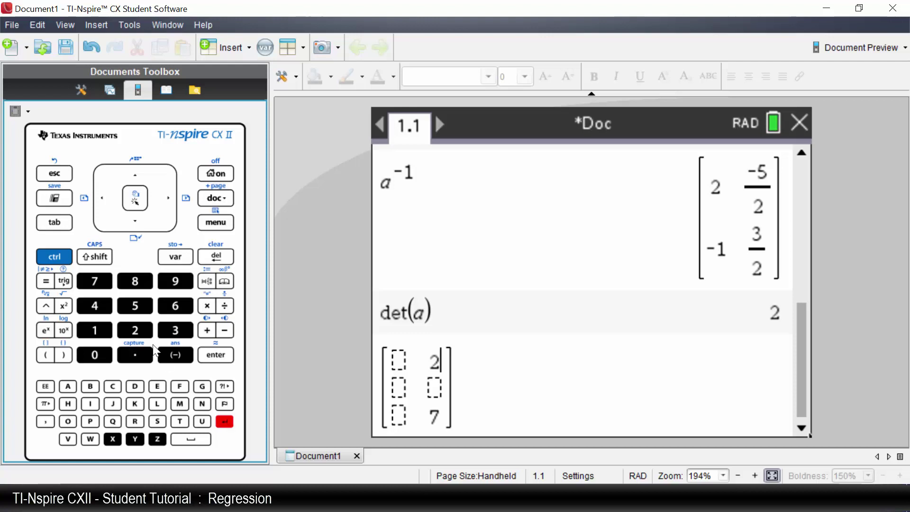
pyautogui.click(105, 260)
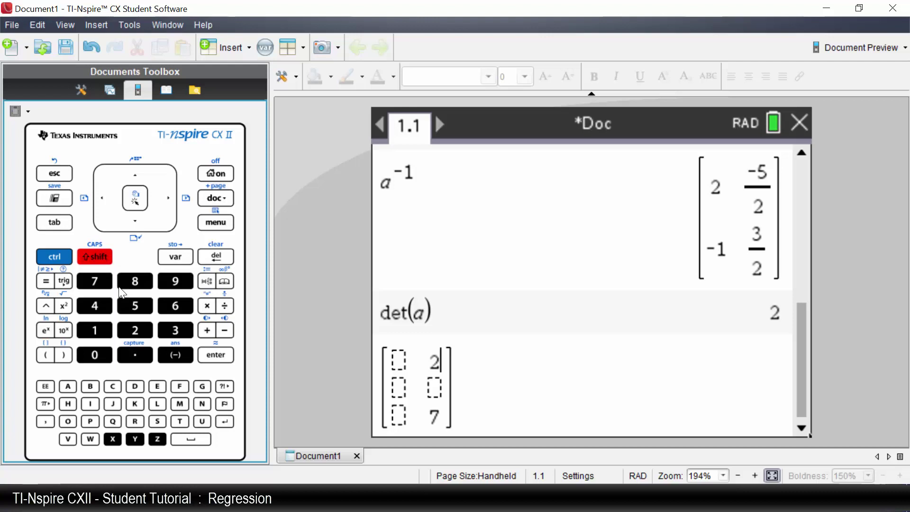
pyautogui.click(222, 423)
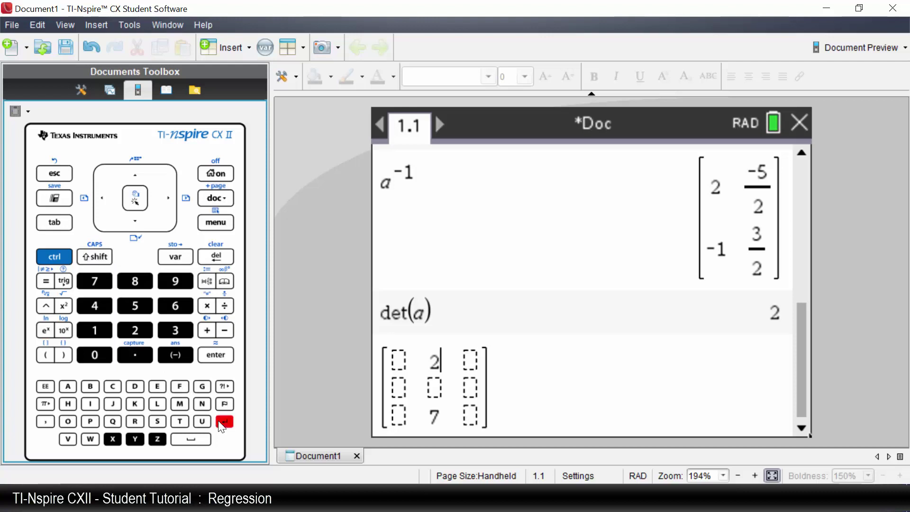